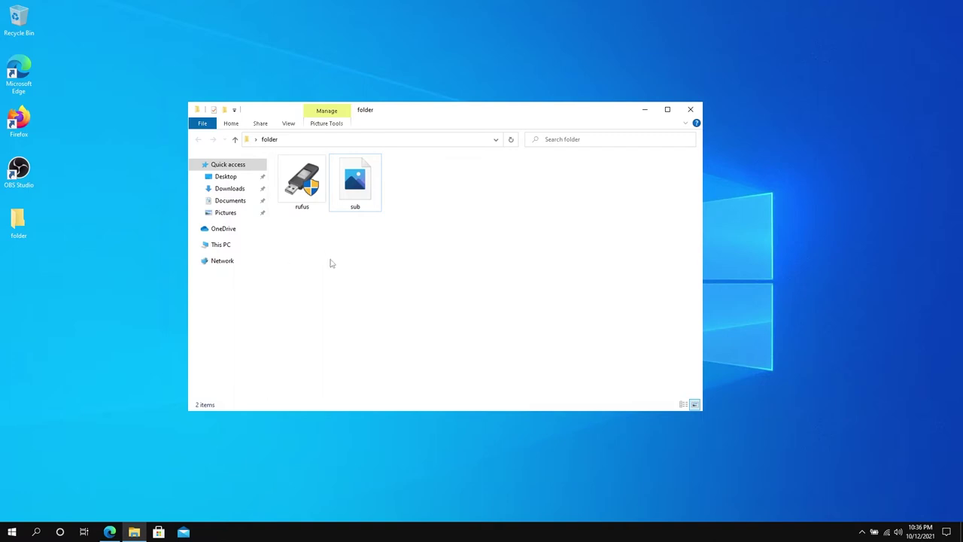
# Step: View the sub image in the folder and close the photo viewer
pyautogui.moveTo(302, 188)
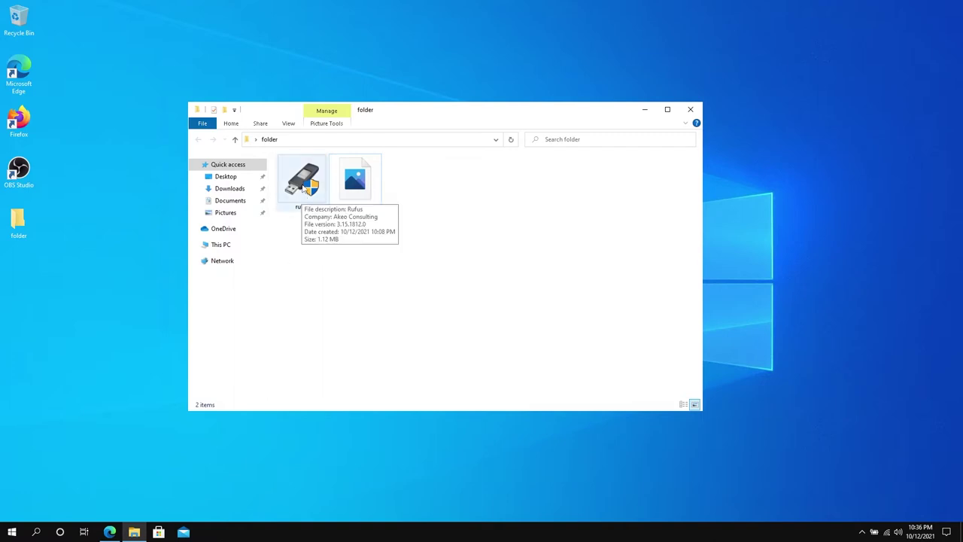
pyautogui.doubleClick(364, 193)
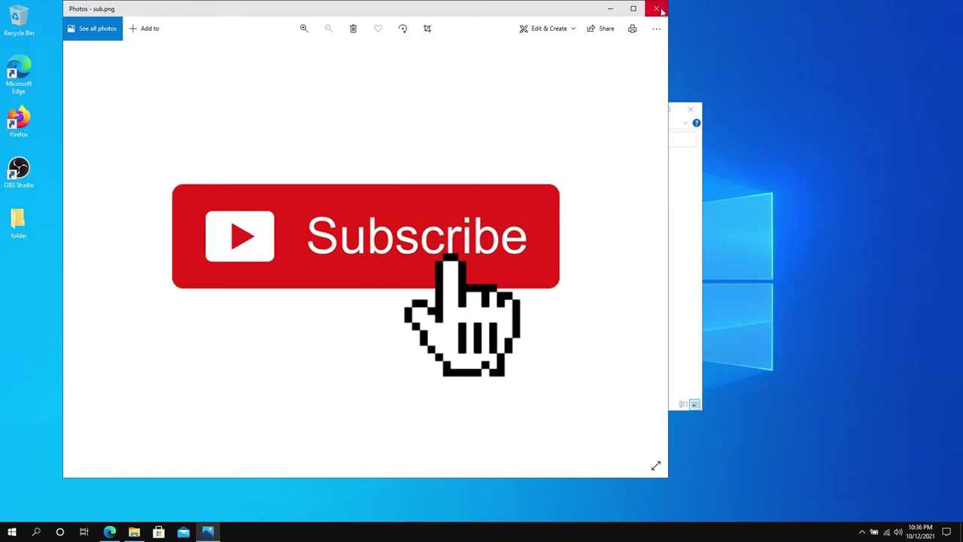
pyautogui.click(656, 8)
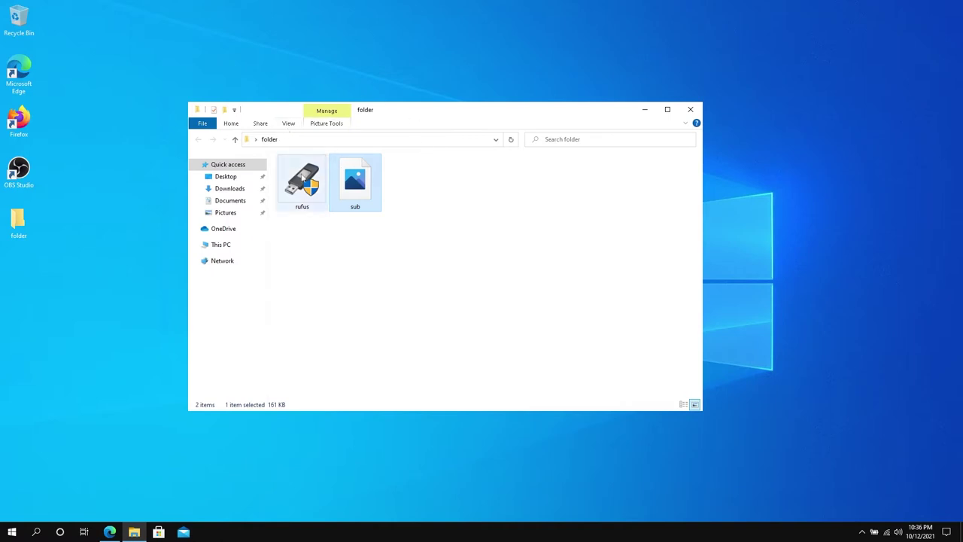
# Step: Show file name extensions for the files in the folder
pyautogui.click(289, 124)
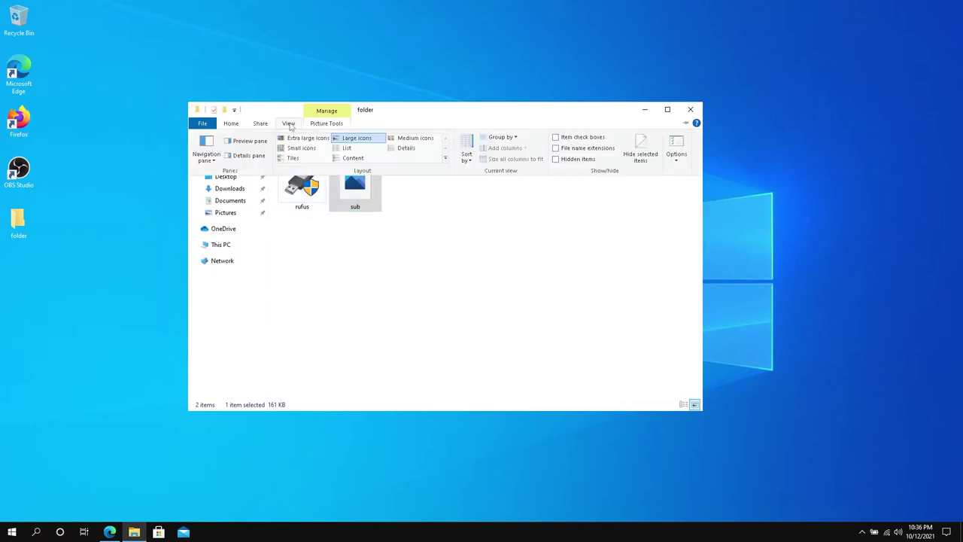
pyautogui.click(561, 149)
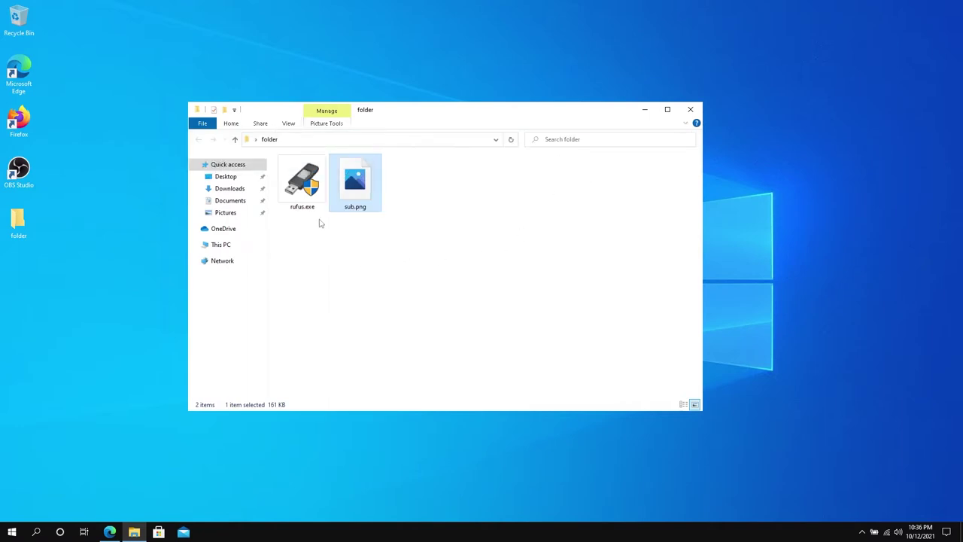
pyautogui.click(393, 279)
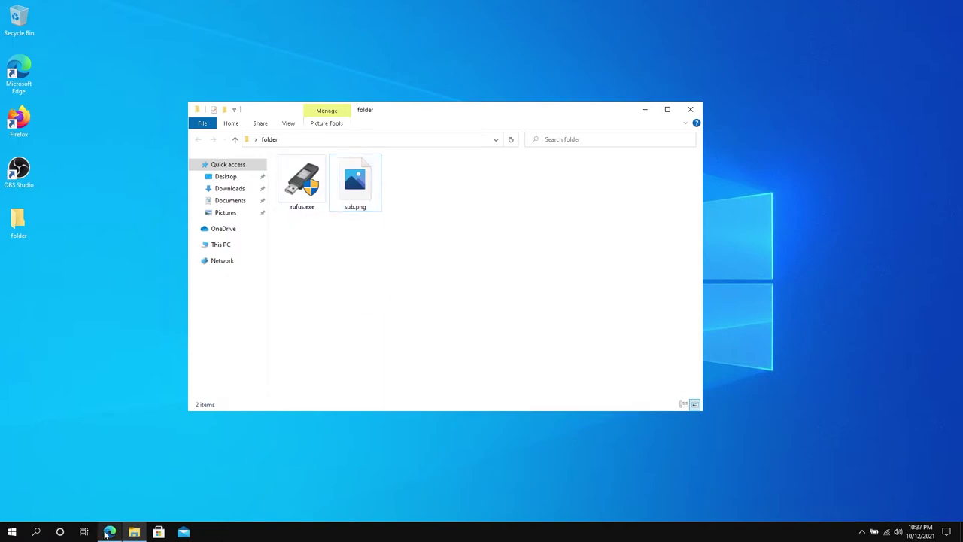
# Step: Switch to the WinRAR download page in Microsoft Edge and check the PC's system type in System Information
pyautogui.click(108, 533)
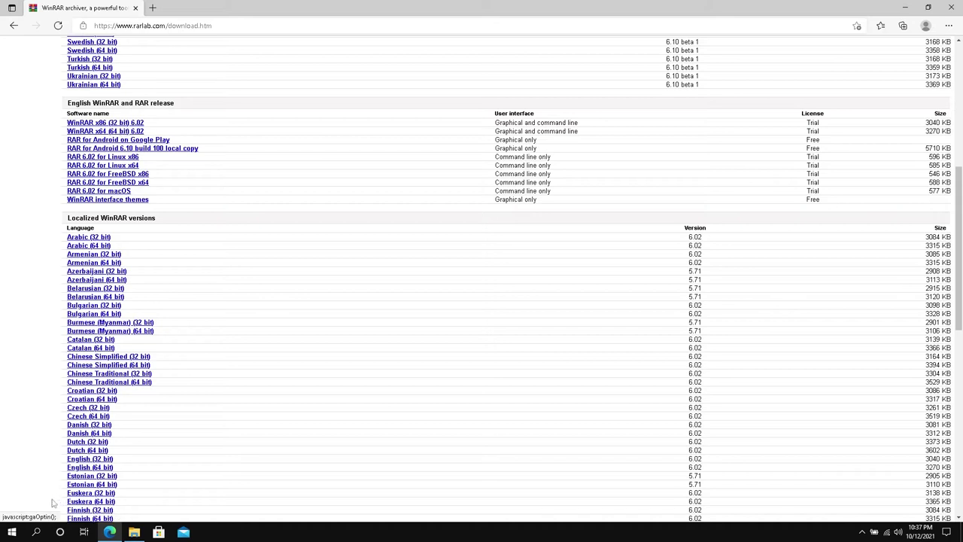
pyautogui.click(12, 531)
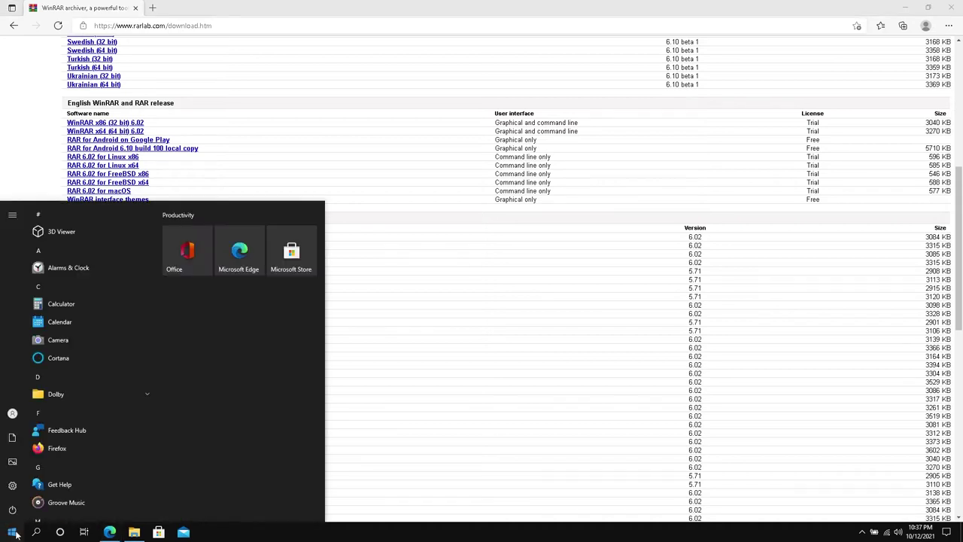
pyautogui.write('syste')
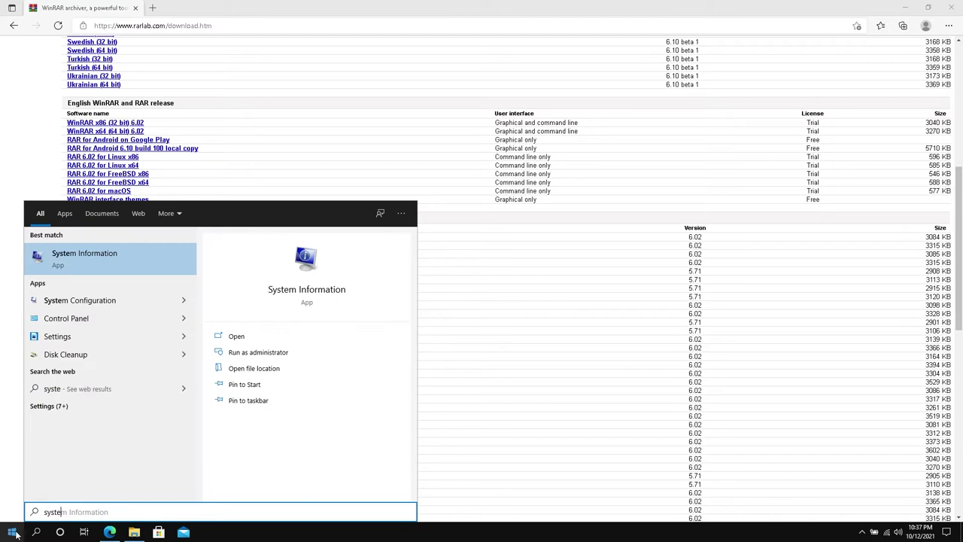
pyautogui.click(125, 254)
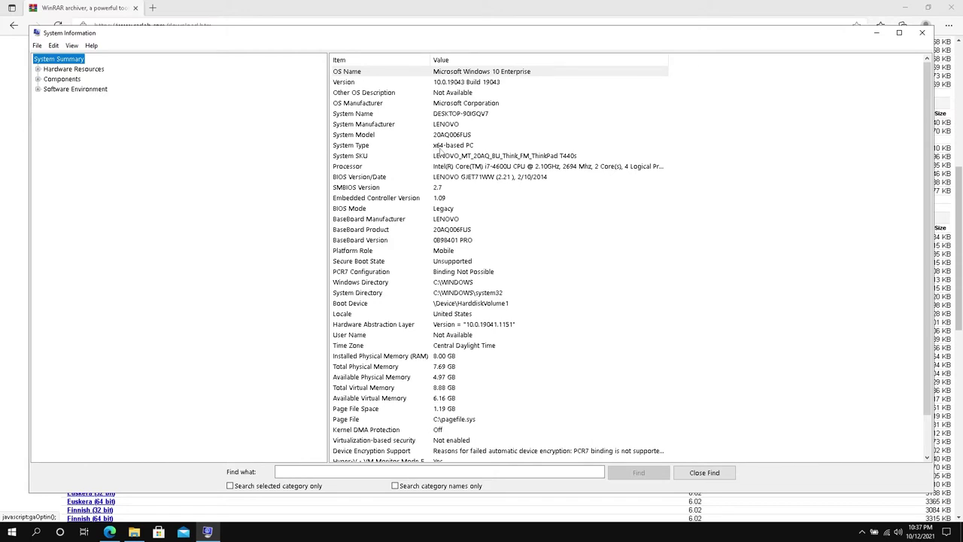
pyautogui.click(921, 32)
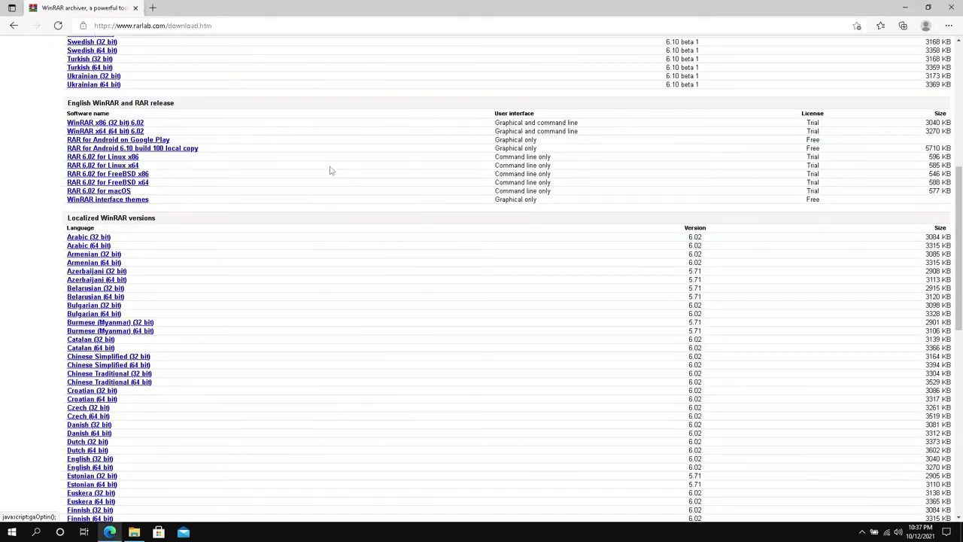
# Step: Download WinRAR x64 (64 bit) 6.02 and launch winrar-x64-602.exe from the Downloads folder, allowing it to make changes
pyautogui.click(124, 132)
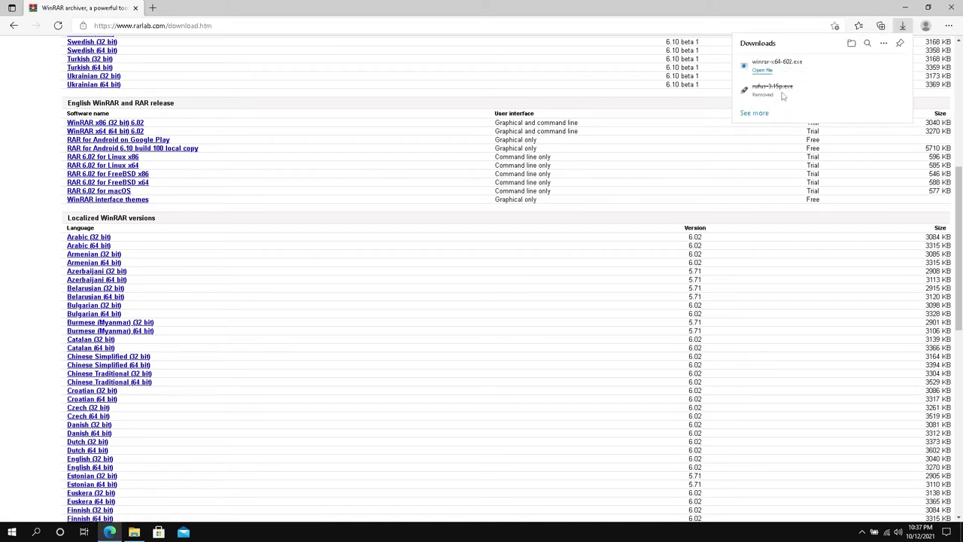
pyautogui.click(870, 67)
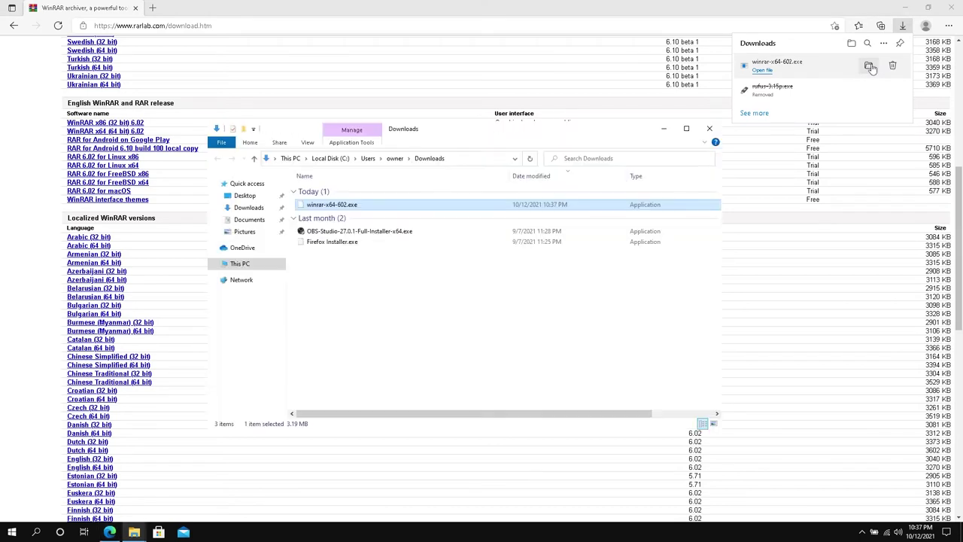
pyautogui.doubleClick(336, 205)
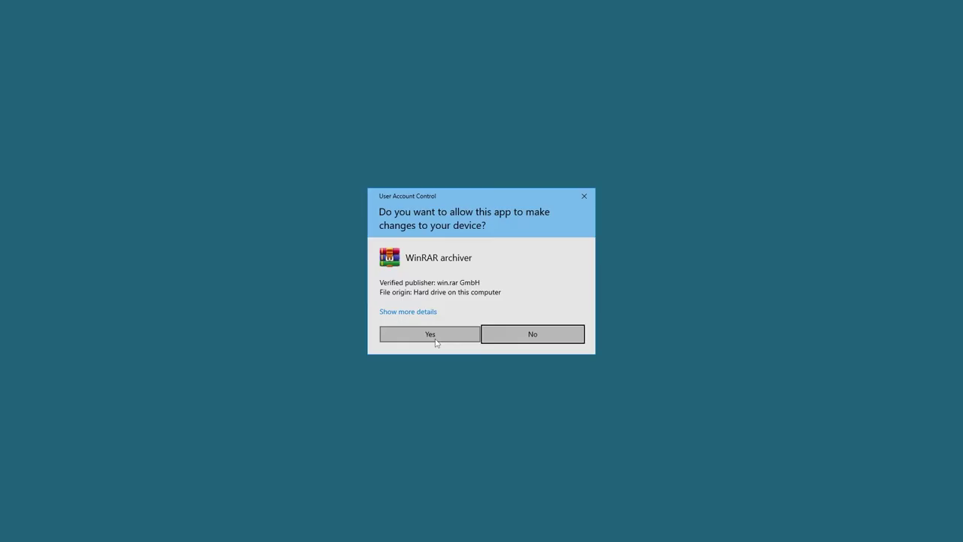
pyautogui.click(436, 338)
# Step: Install WinRAR to C:\Program Files\WinRAR with default options, then close the Downloads window and minimize the browser
pyautogui.click(451, 365)
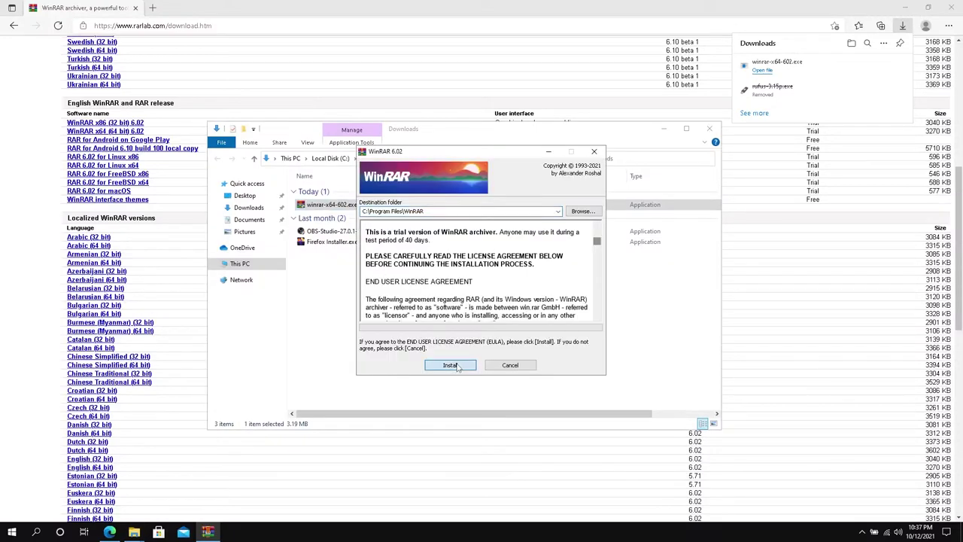
pyautogui.click(455, 359)
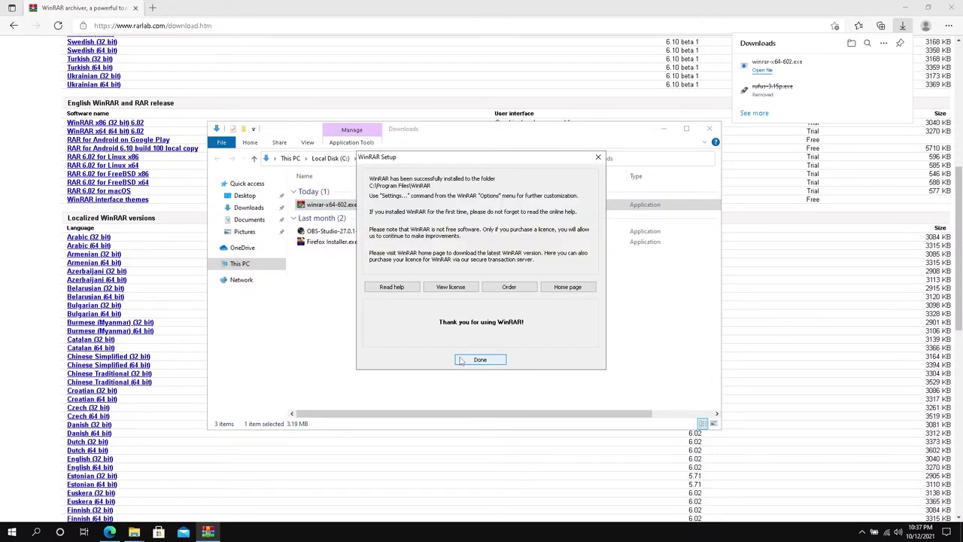
pyautogui.click(462, 361)
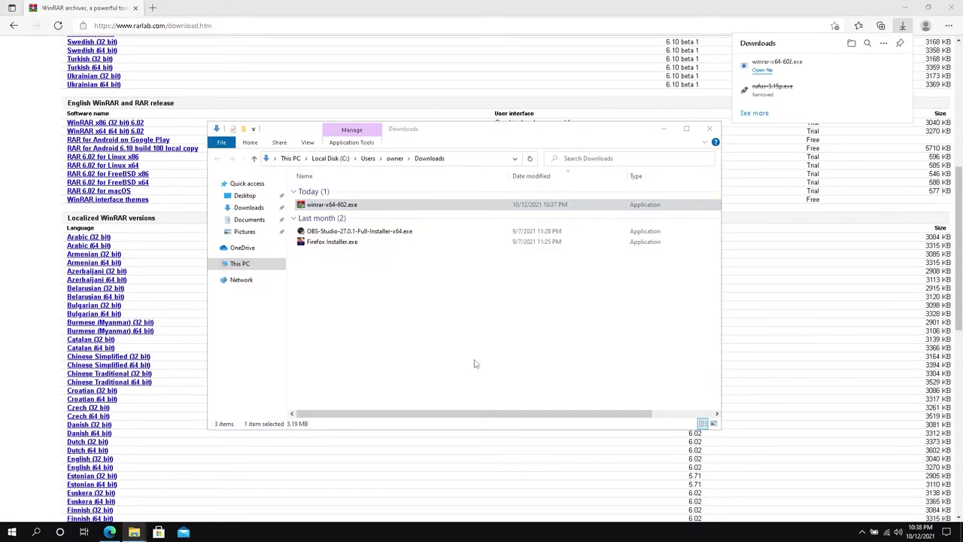
pyautogui.click(709, 128)
pyautogui.click(728, 147)
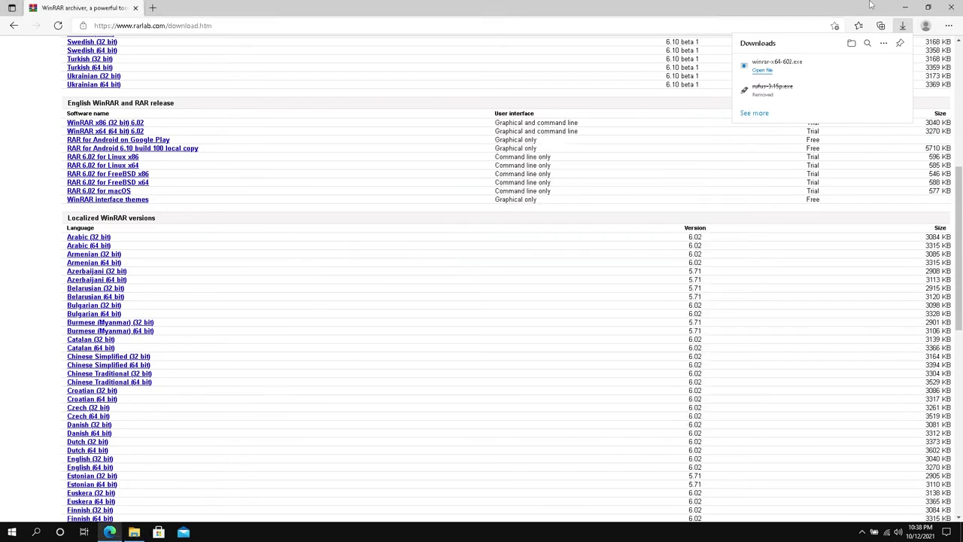
pyautogui.click(906, 8)
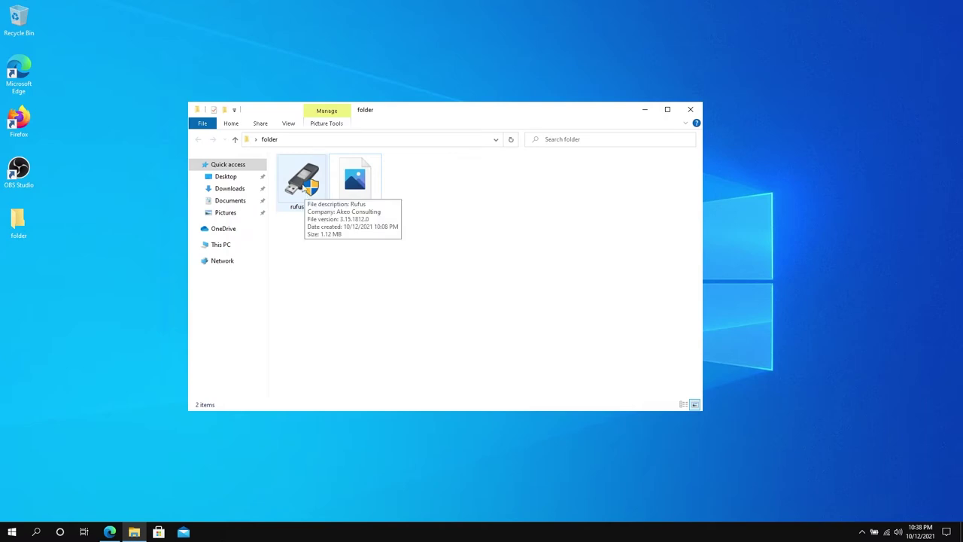
# Step: Compress rufus.exe into a zipped folder, keeping the name rufus.zip
pyautogui.rightClick(301, 186)
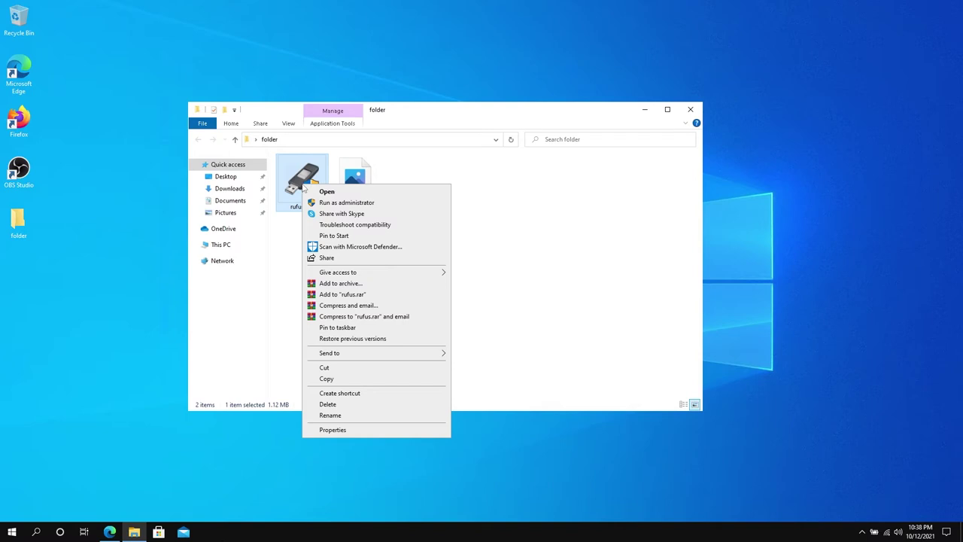
pyautogui.moveTo(346, 356)
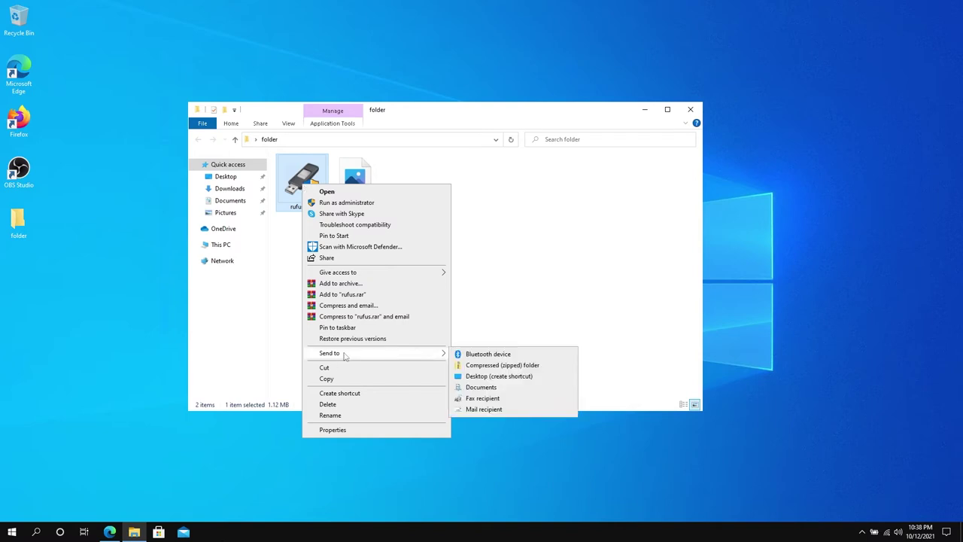
pyautogui.click(502, 365)
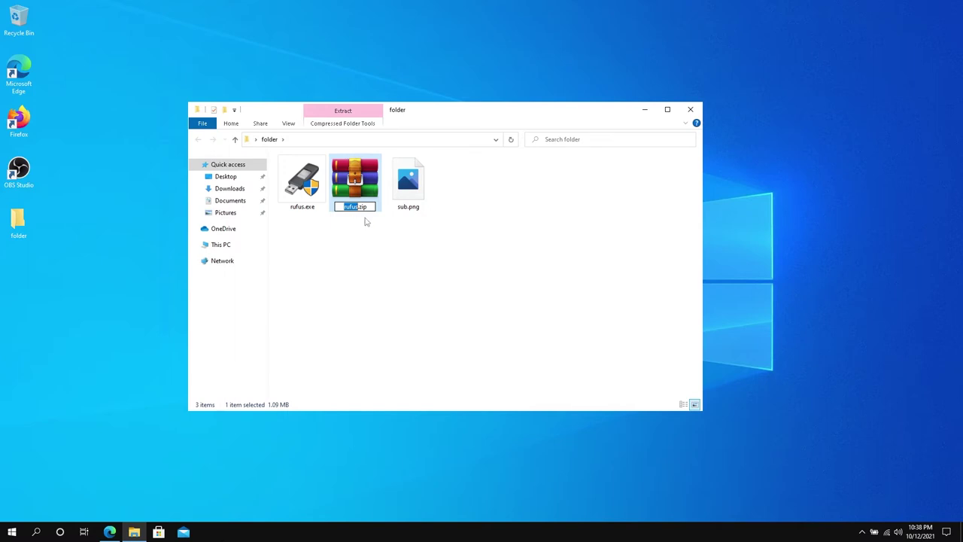
pyautogui.click(366, 245)
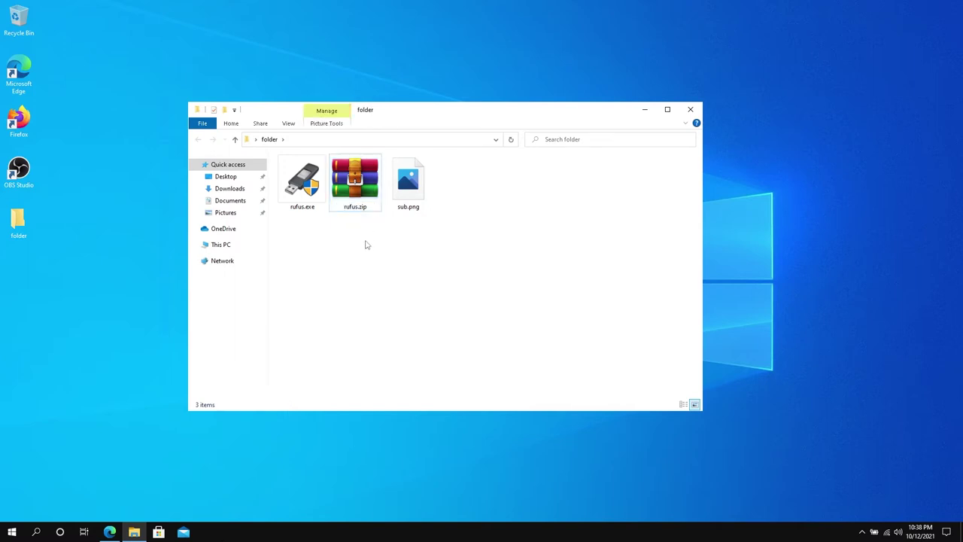
# Step: Open a command prompt directly at the current folder's path by running cmd from File Explorer
pyautogui.click(351, 142)
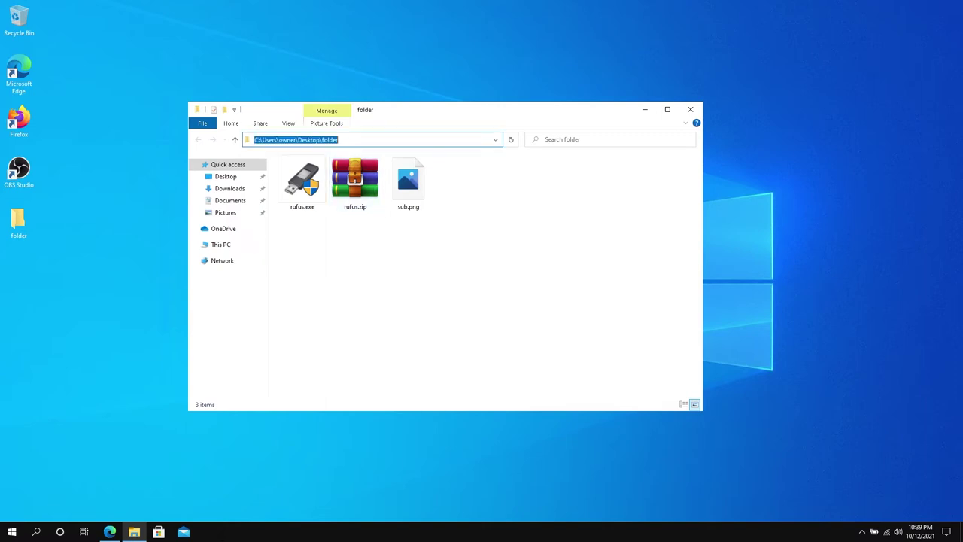
pyautogui.write('cmd')
pyautogui.press('Return')
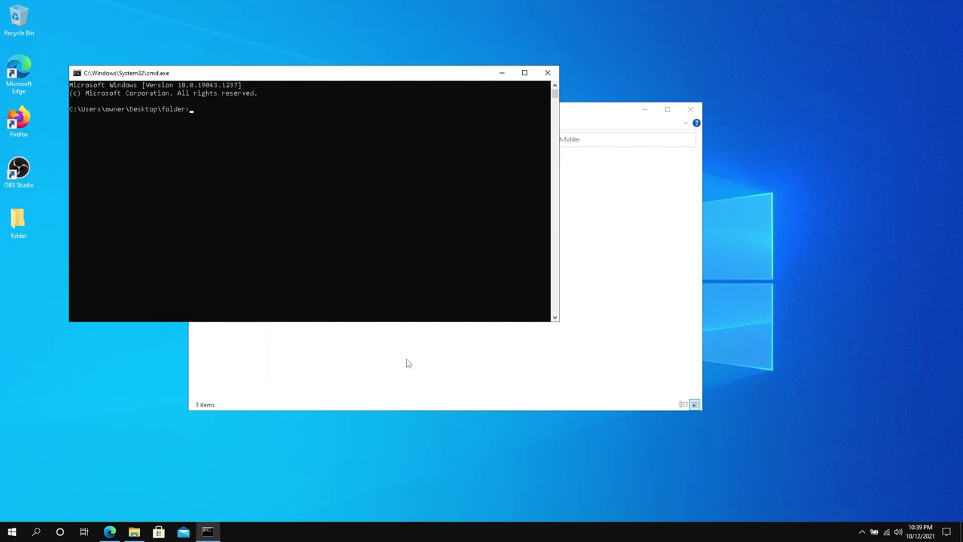
# Step: Open a separate Command Prompt and change its directory to Desktop and into folder using cd commands
pyautogui.click(12, 532)
pyautogui.write('cmd')
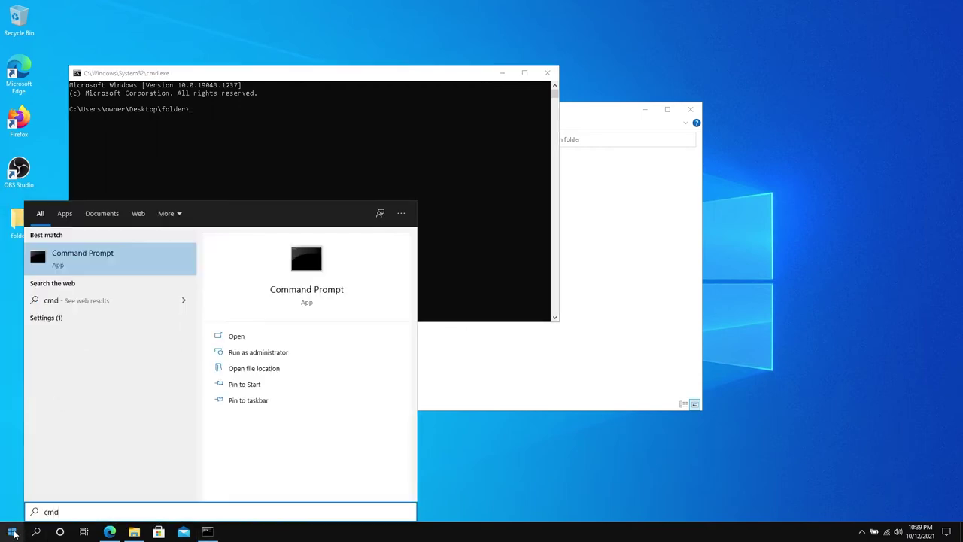
pyautogui.press('Return')
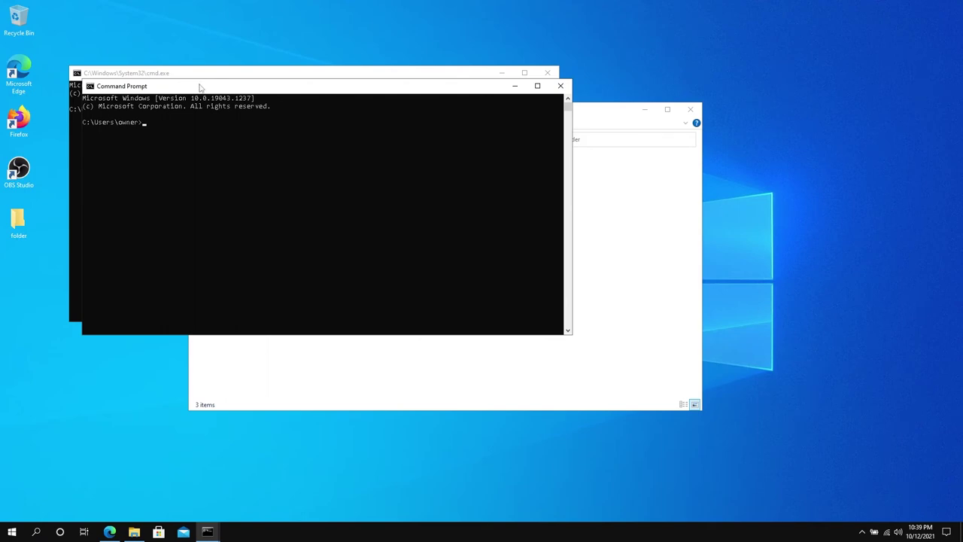
pyautogui.moveTo(200, 86); pyautogui.dragTo(222, 184)
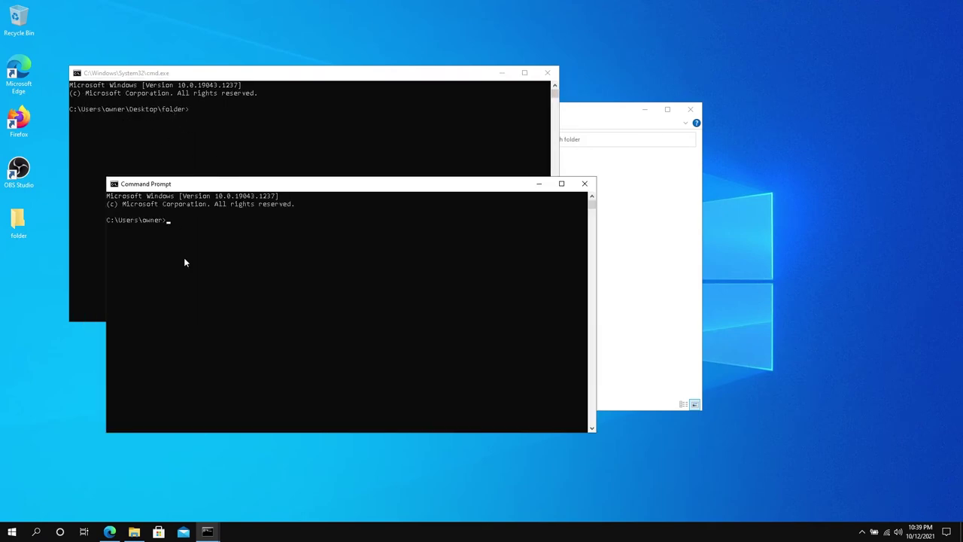
pyautogui.write('cd Desktop')
pyautogui.press('Return')
pyautogui.write('cd folder')
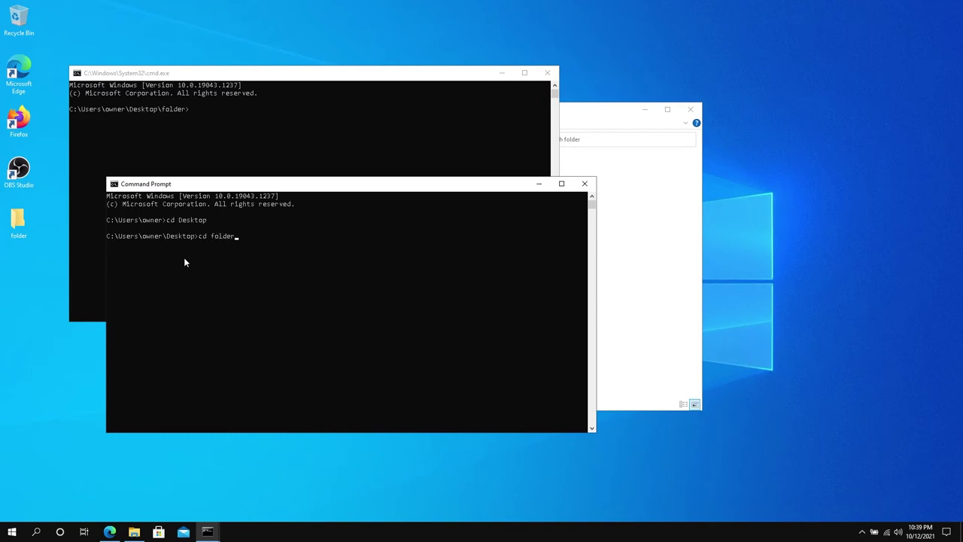
pyautogui.press('Return')
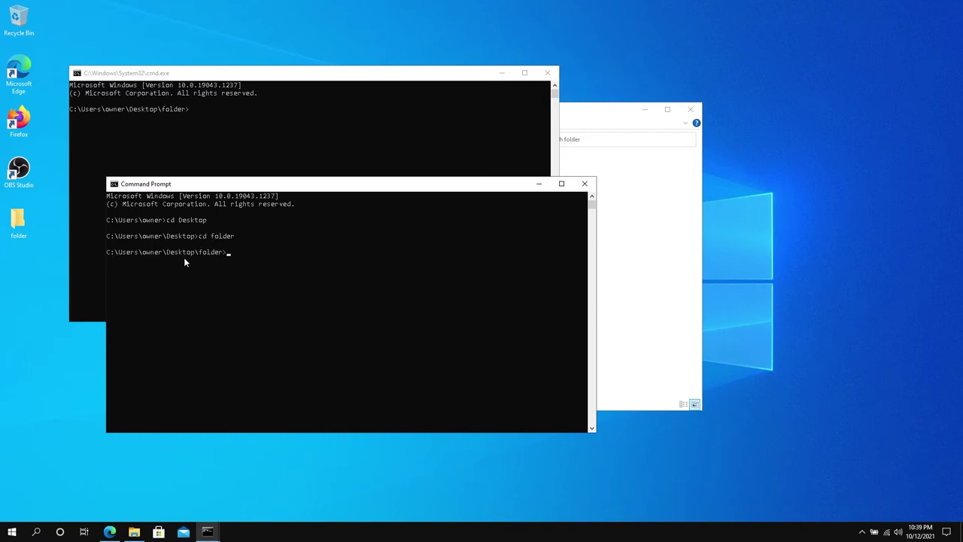
# Step: Close the extra command prompt and merge the image and archive with "copy /b sub.png + rufus.zip final.png"
pyautogui.click(547, 73)
pyautogui.moveTo(395, 184); pyautogui.dragTo(478, 248)
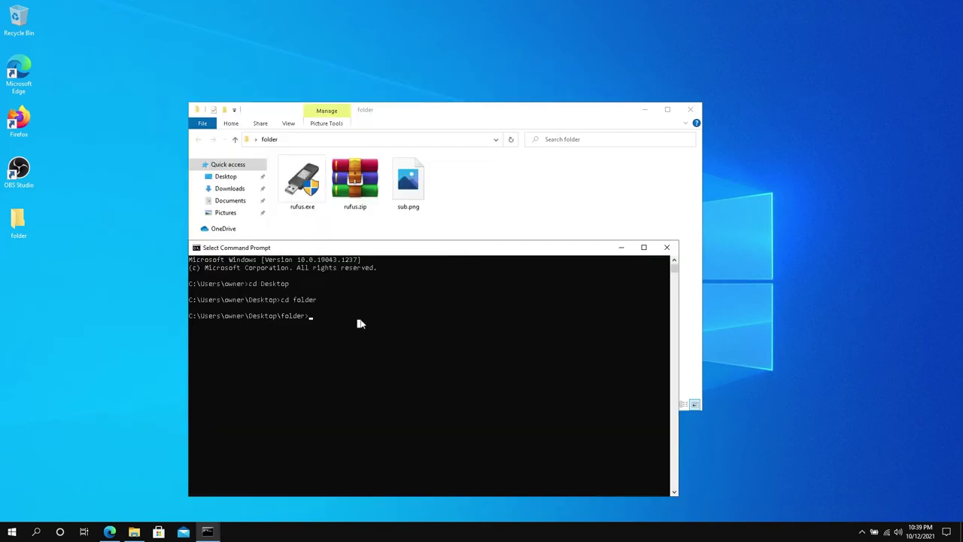
pyautogui.write('copy')
pyautogui.write('/b sub.png + rufus.zip final.png')
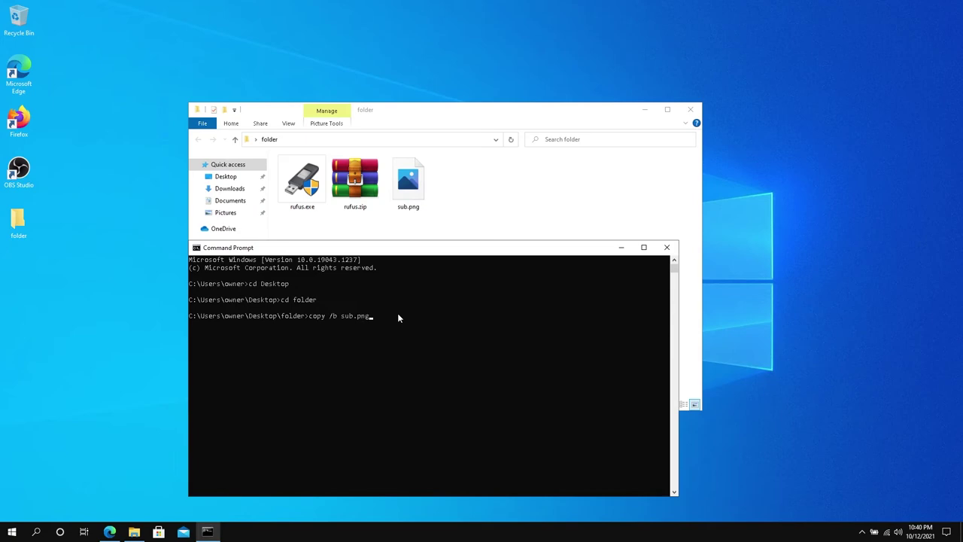
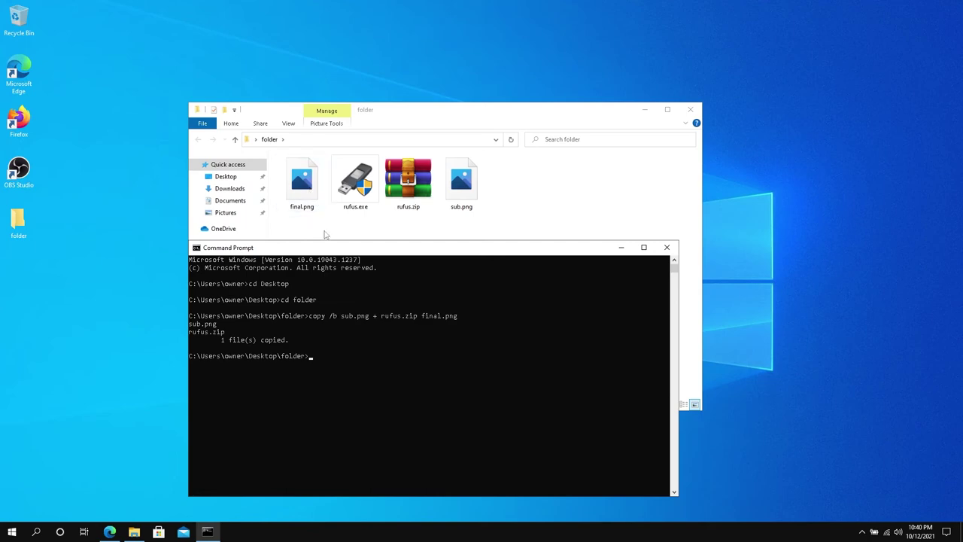
# Step: Open final.png to check how it displays as an image, and close the photo viewer
pyautogui.click(324, 235)
pyautogui.doubleClick(309, 187)
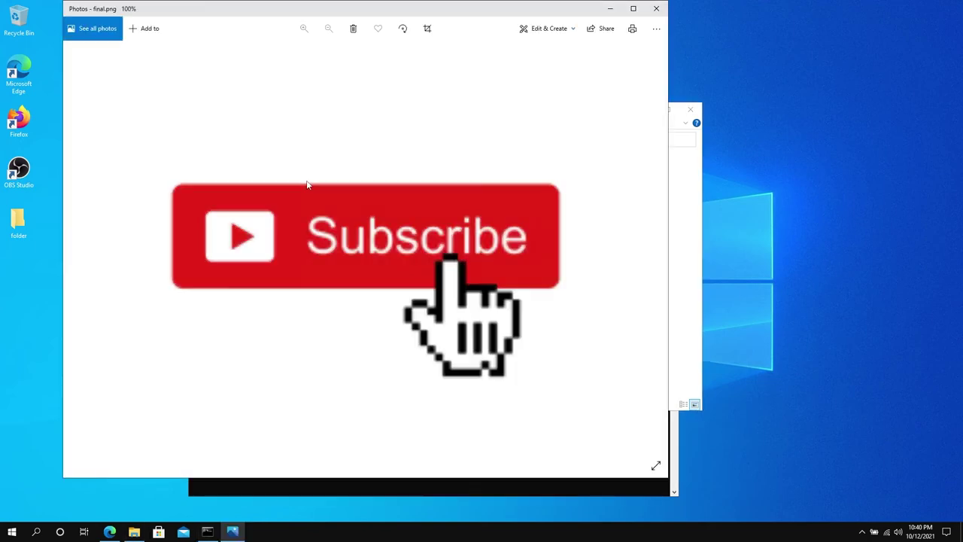
pyautogui.click(656, 9)
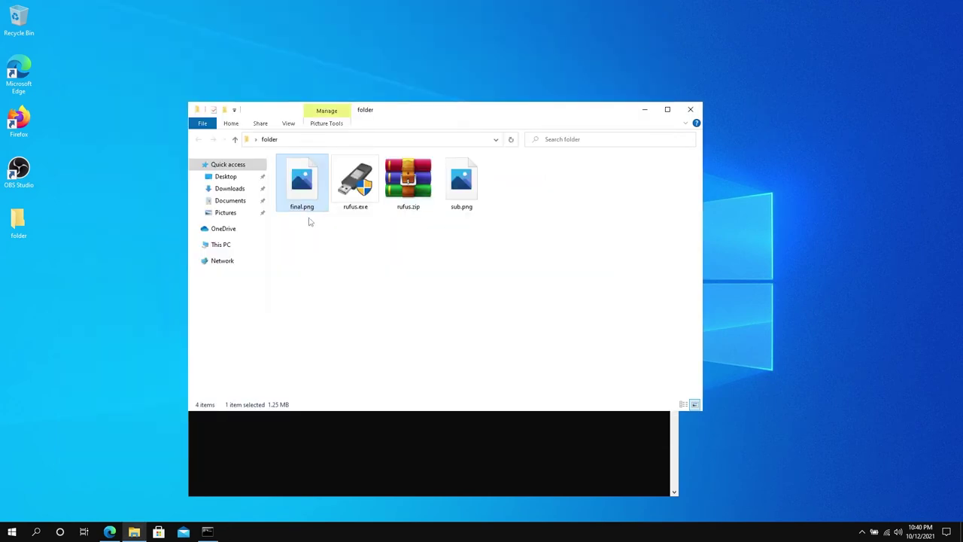
# Step: Choose to open final.png with another app and browse the PC for a program beyond the suggested ones
pyautogui.rightClick(305, 184)
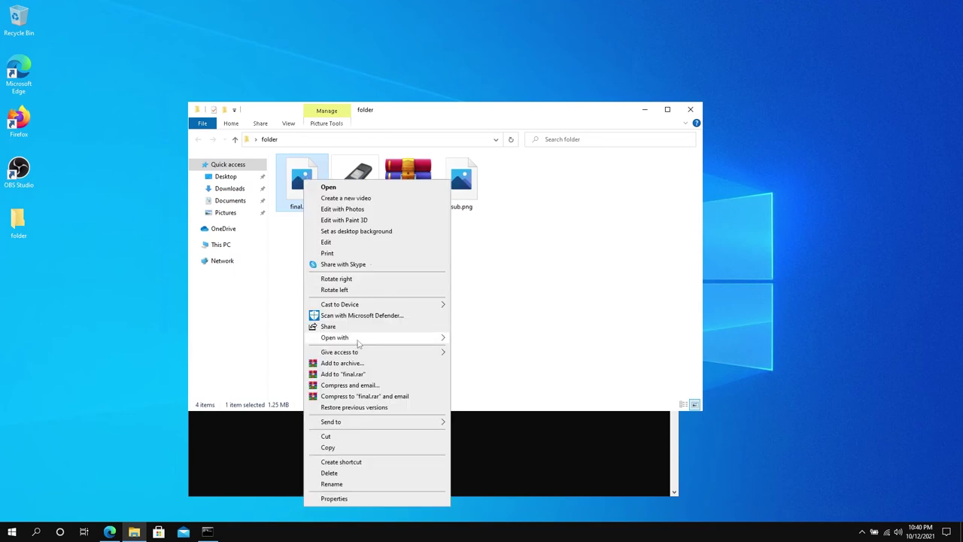
pyautogui.moveTo(358, 342)
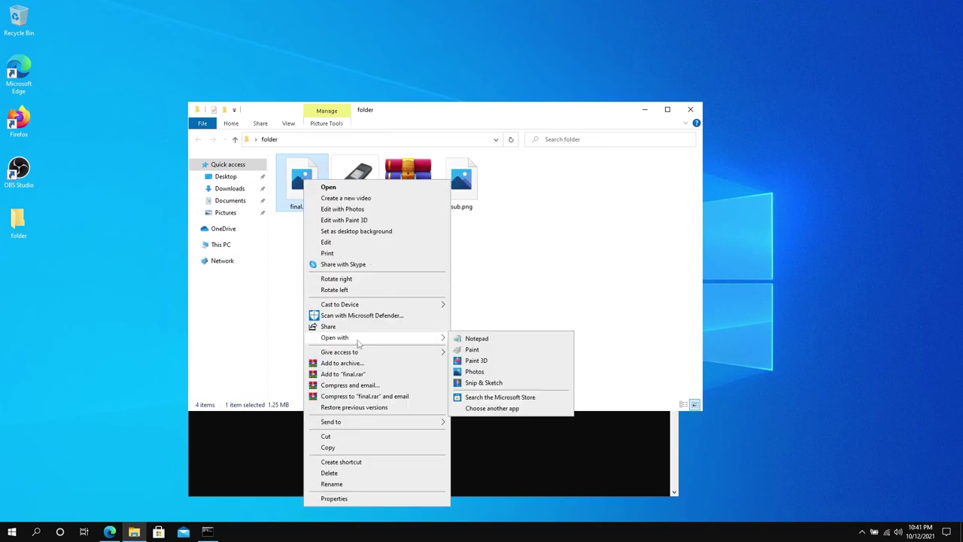
pyautogui.click(482, 411)
pyautogui.scroll(-2, 467, 323)
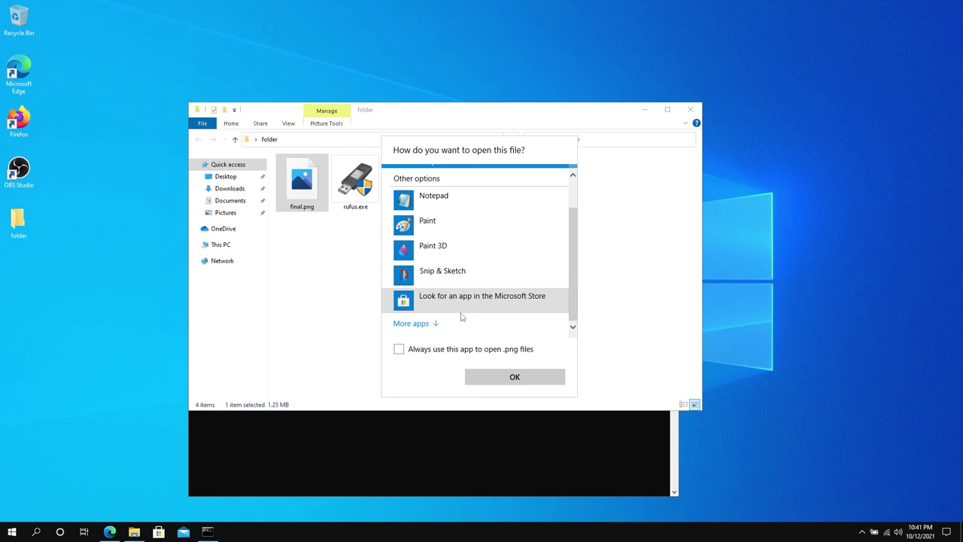
pyautogui.click(429, 324)
pyautogui.scroll(-3, 459, 315)
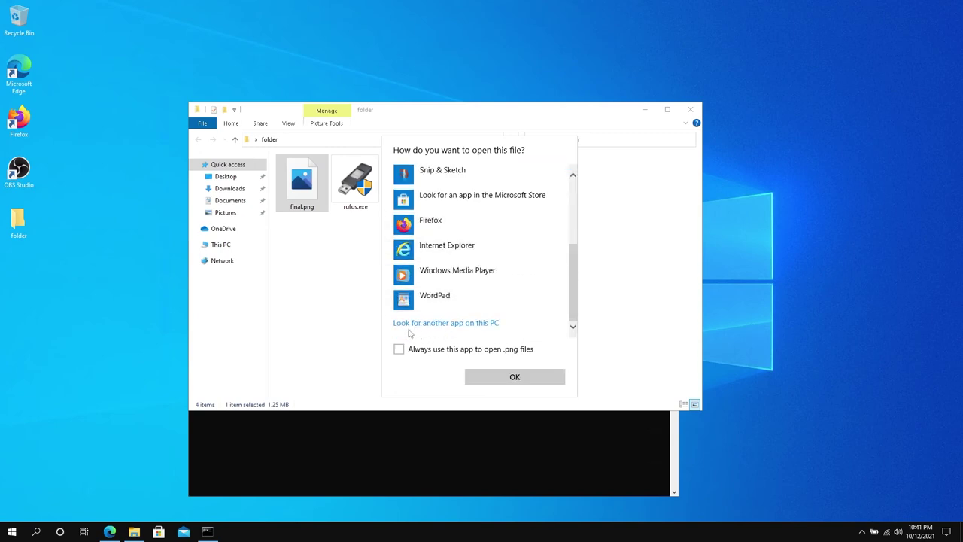
pyautogui.click(474, 325)
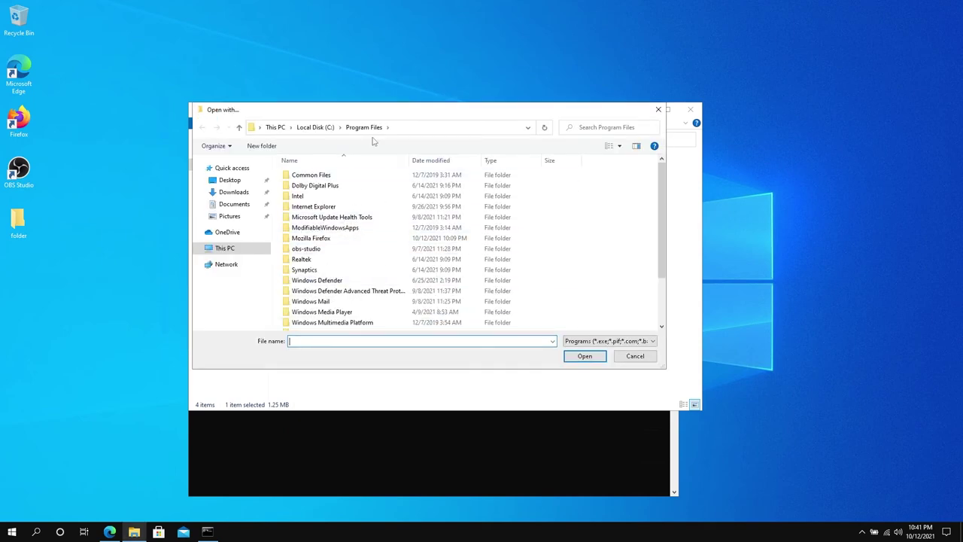
# Step: Open final.png with WinRAR.exe from the WinRAR folder in Program Files, and dismiss the notifier window
pyautogui.scroll(-2, 356, 242)
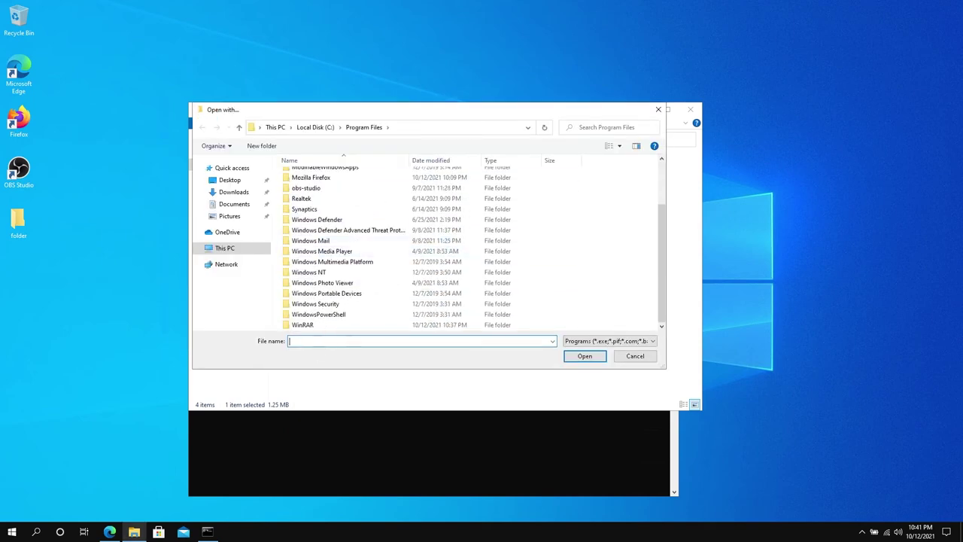
pyautogui.doubleClick(302, 326)
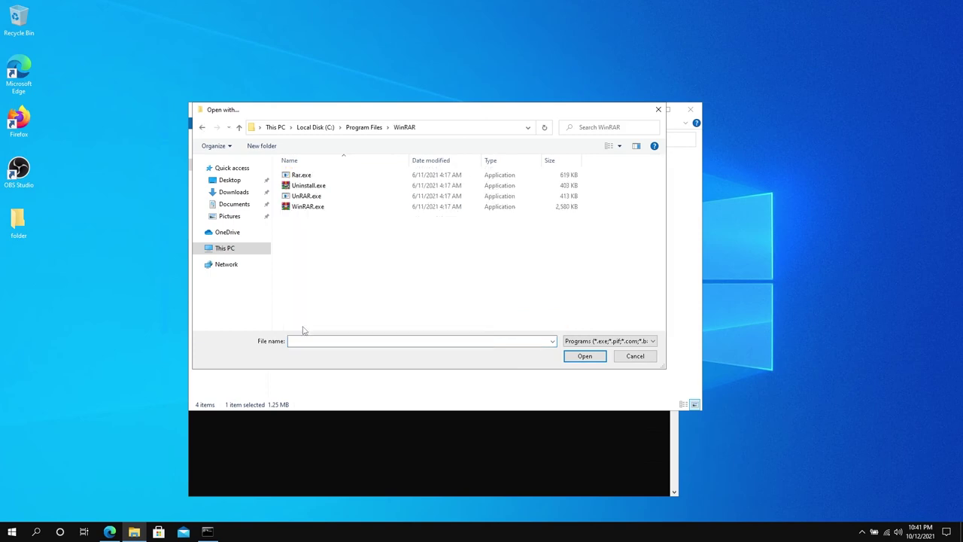
pyautogui.click(307, 209)
pyautogui.click(584, 356)
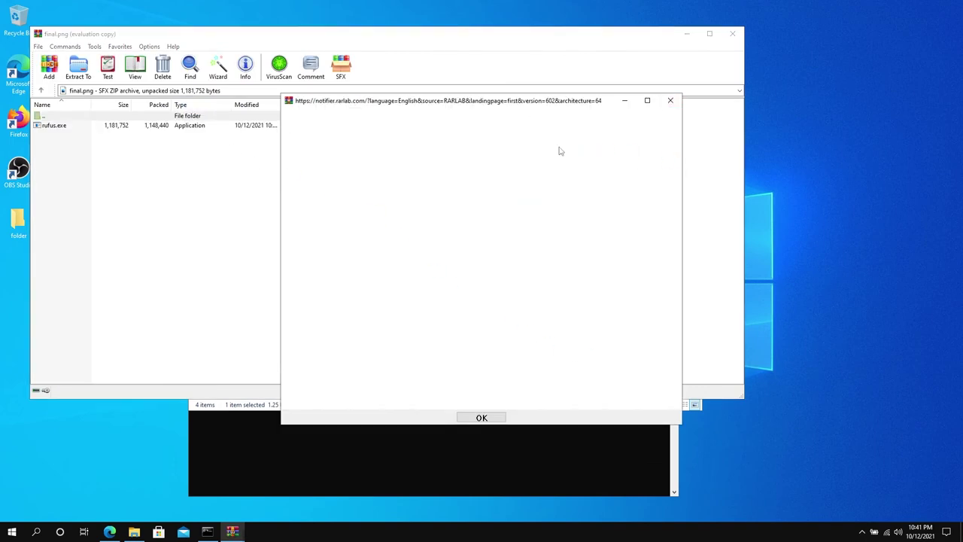
pyautogui.click(670, 100)
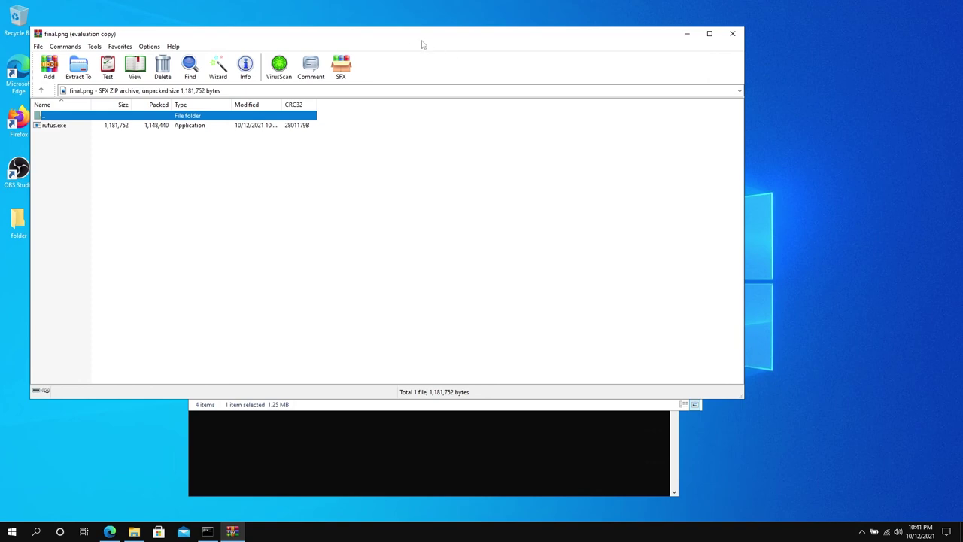
# Step: Extract rufus.exe from the final.png archive onto the desktop, and close the archive window
pyautogui.moveTo(422, 45); pyautogui.dragTo(469, 69)
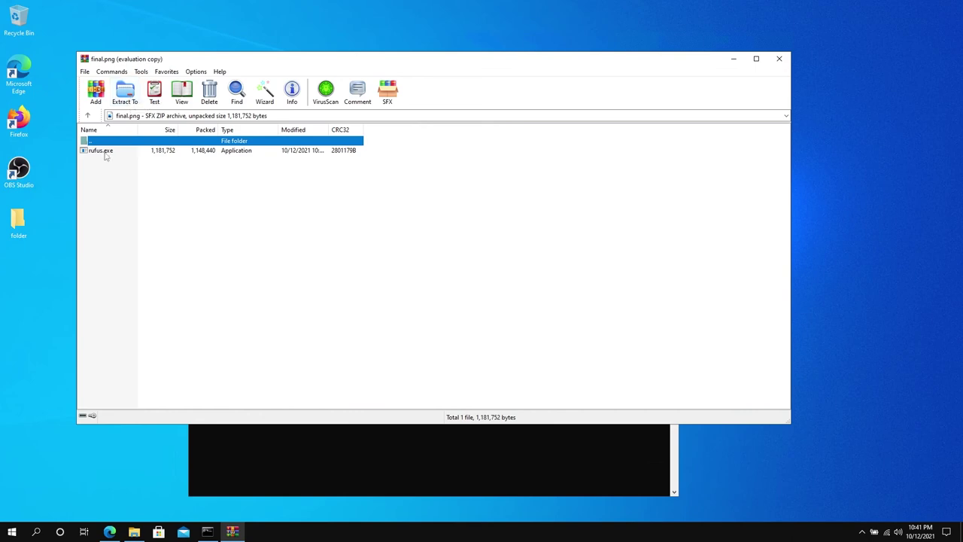
pyautogui.moveTo(105, 153); pyautogui.dragTo(34, 272)
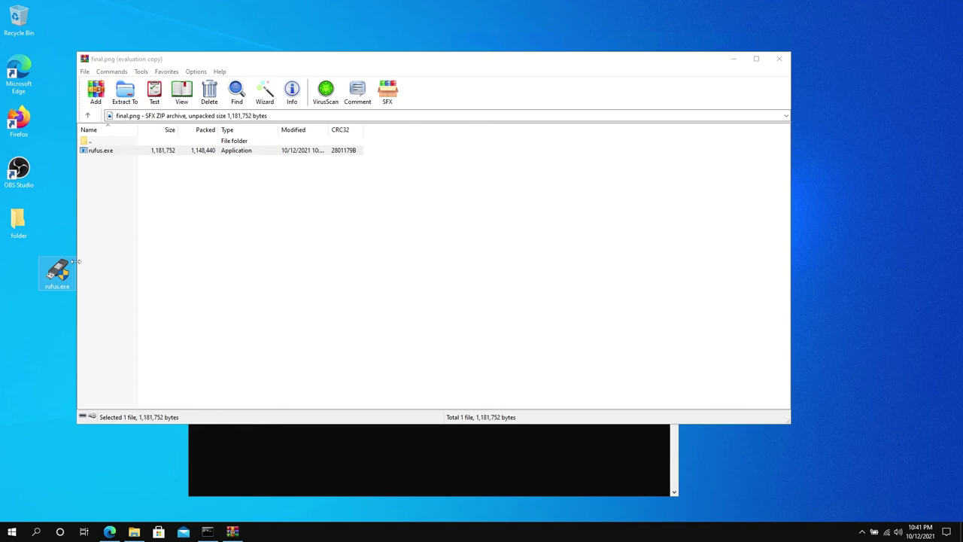
pyautogui.click(778, 59)
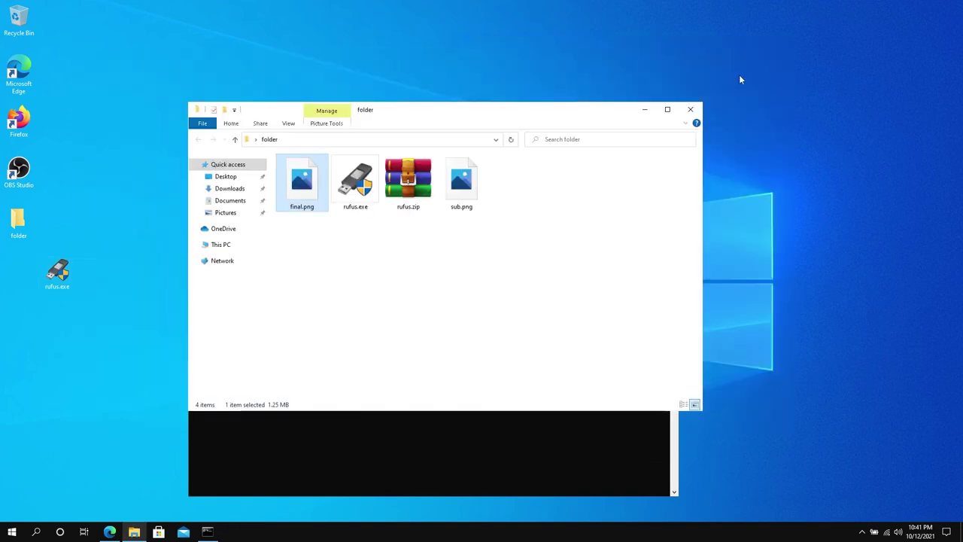
# Step: Switch the folder to the Details layout to compare the file sizes, and bring Command Prompt to the front
pyautogui.click(373, 260)
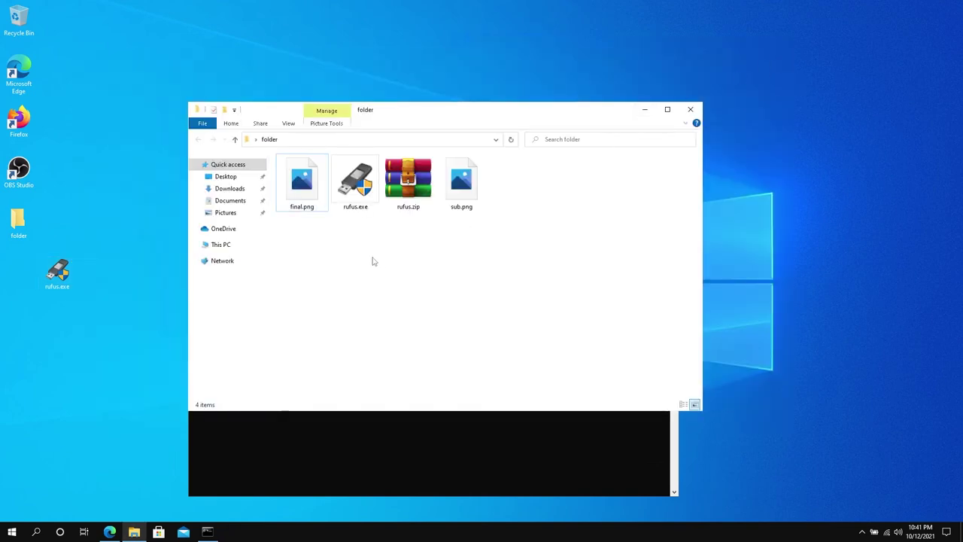
pyautogui.click(289, 123)
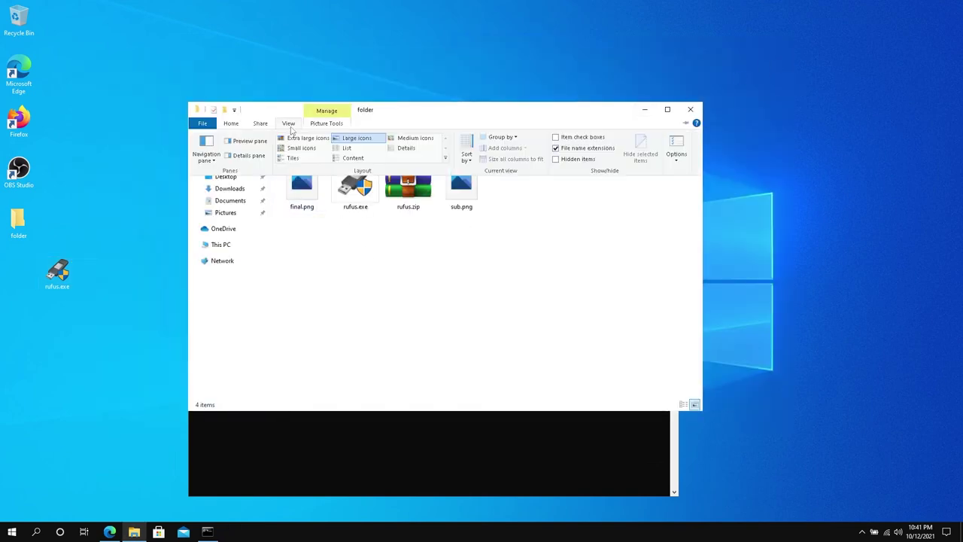
pyautogui.click(404, 149)
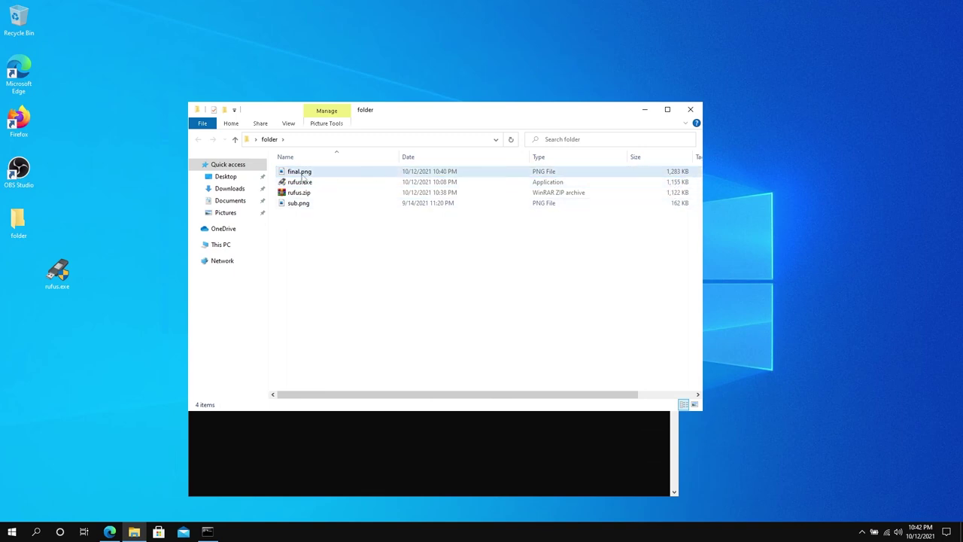
pyautogui.click(459, 452)
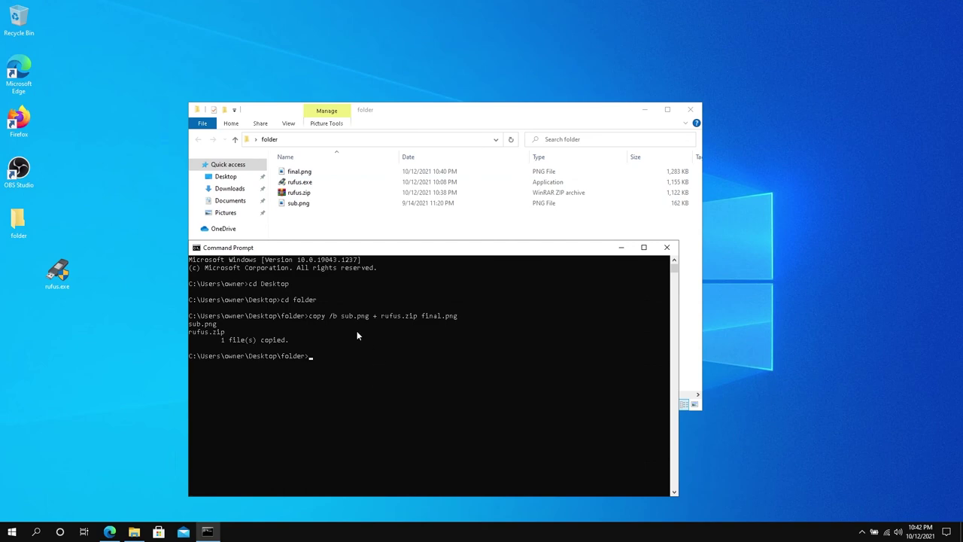